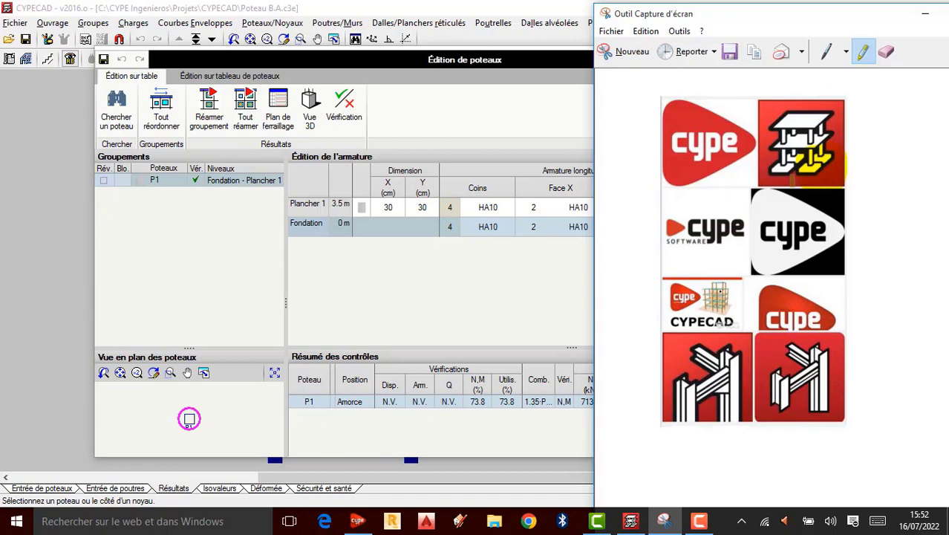
Examine column P1's reinforcement and check summary in the maximised column editor, and exit the editor.
drag(844, 29, 701, 30)
click(809, 19)
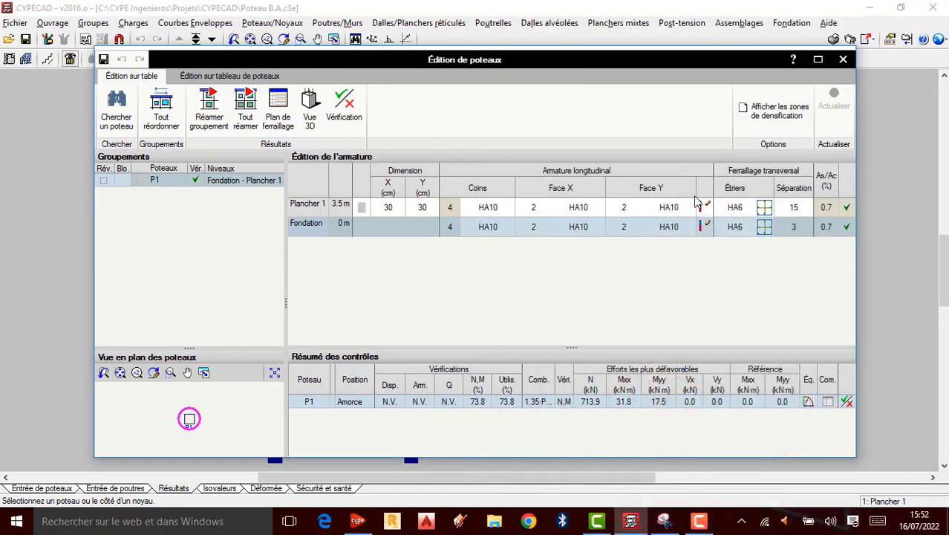
click(818, 59)
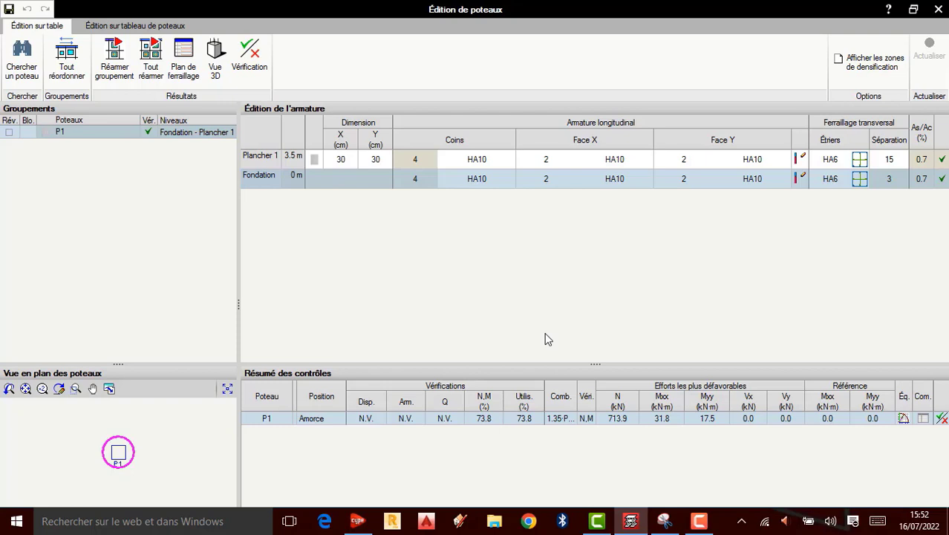
click(939, 10)
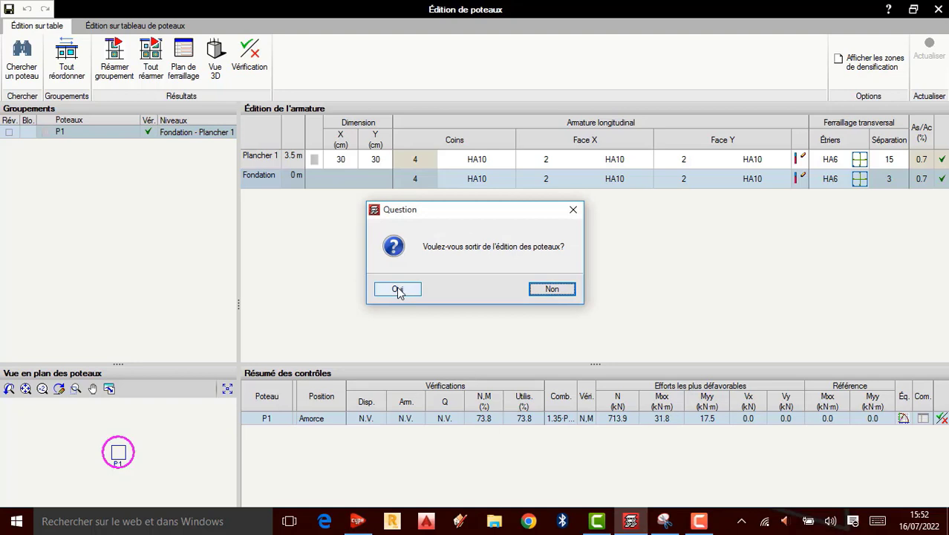
click(398, 289)
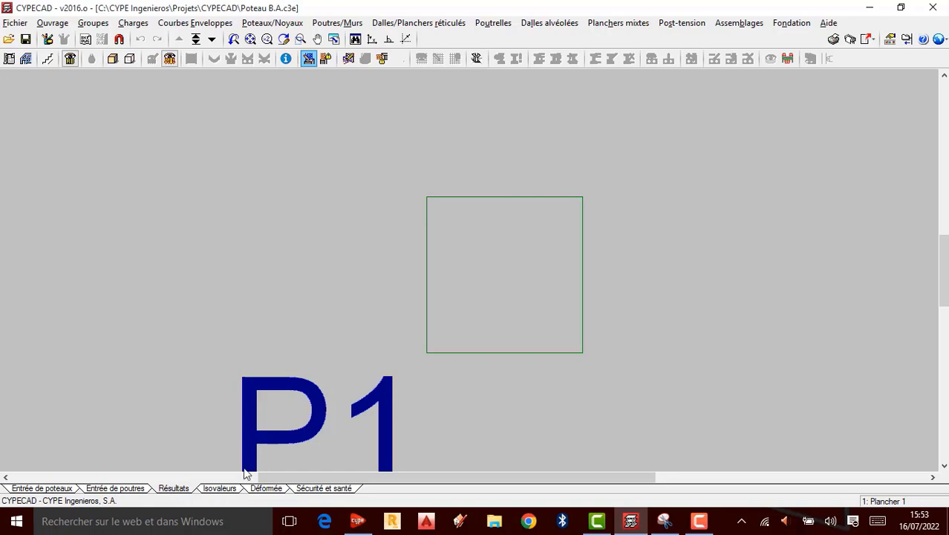
click(196, 40)
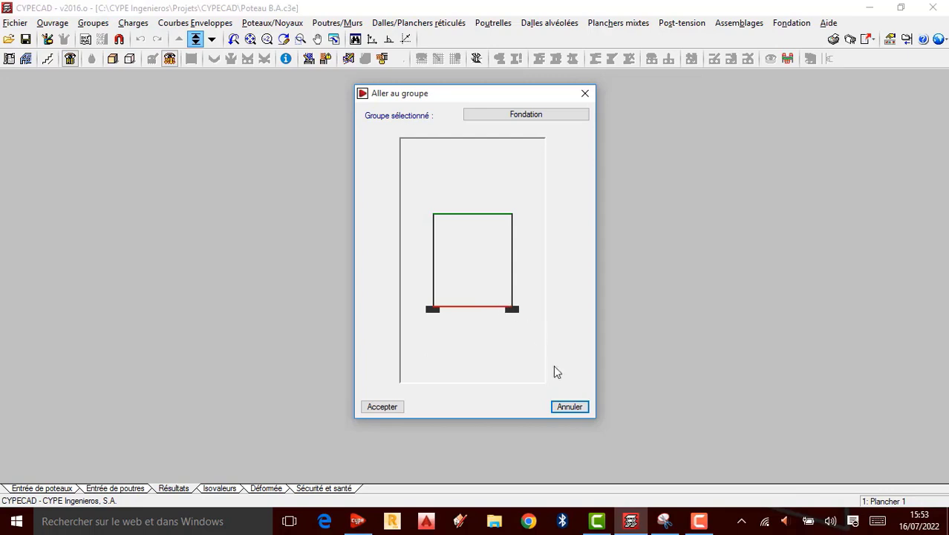
click(699, 521)
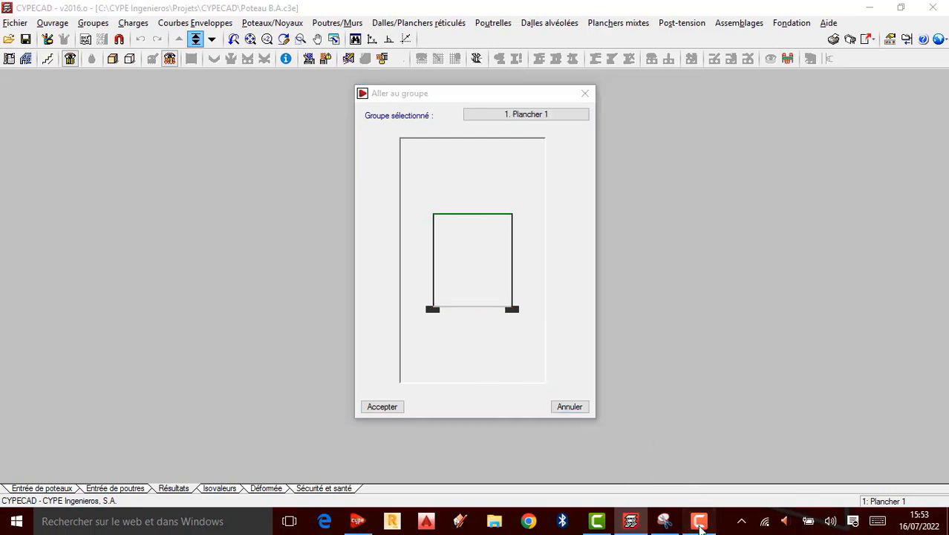
click(882, 456)
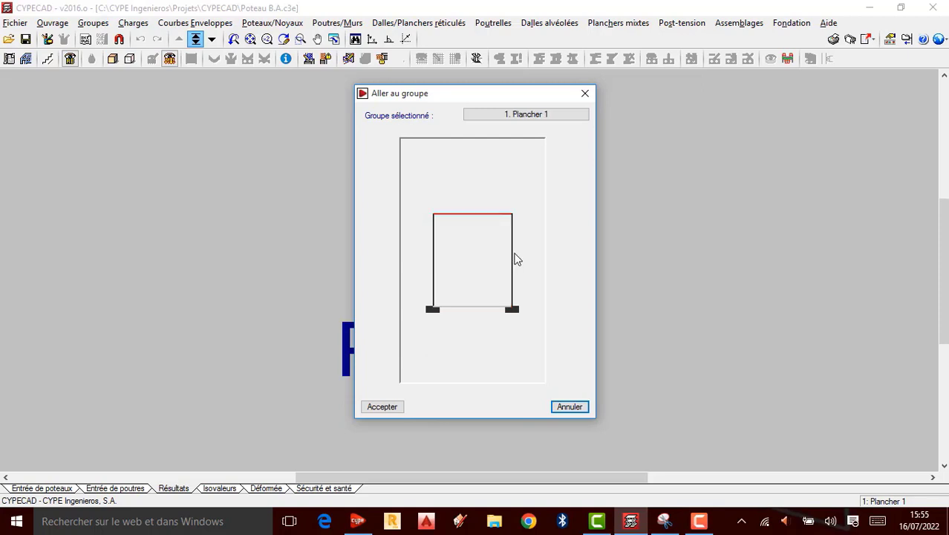
click(585, 99)
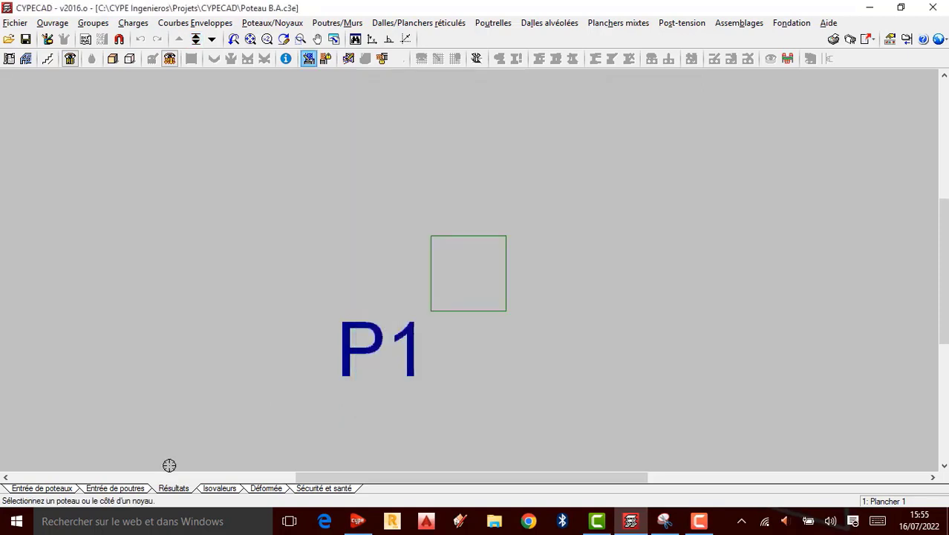
Calculate the structure including its foundation from the beam entry view, and close the calculation error report.
click(116, 489)
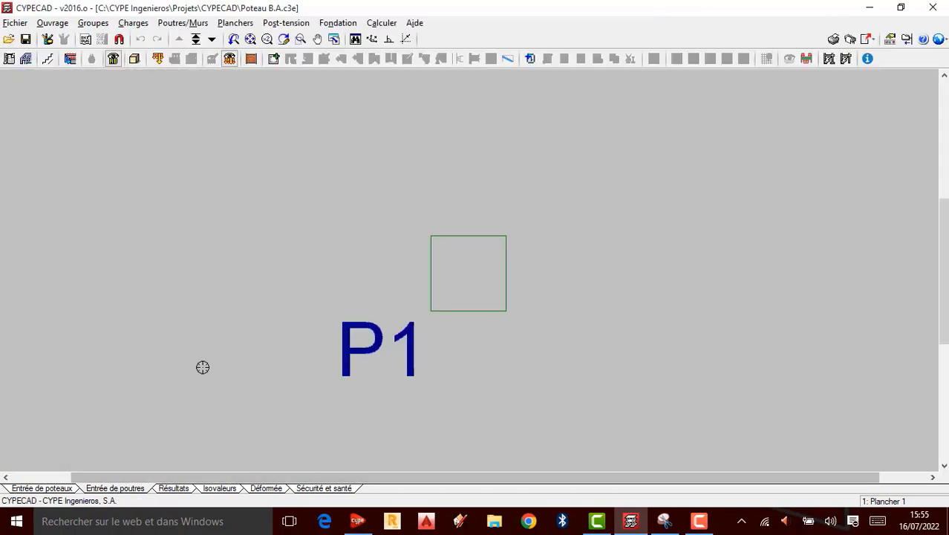
click(383, 24)
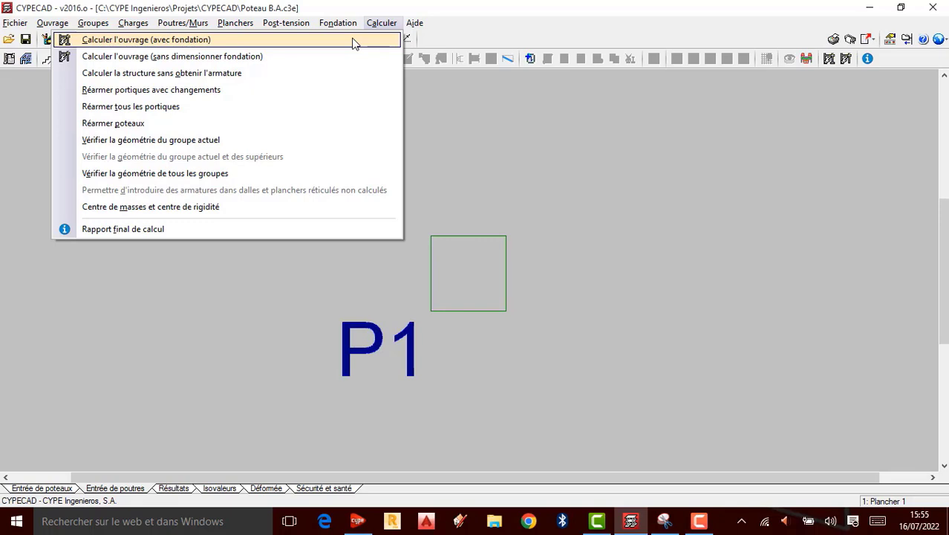
click(353, 42)
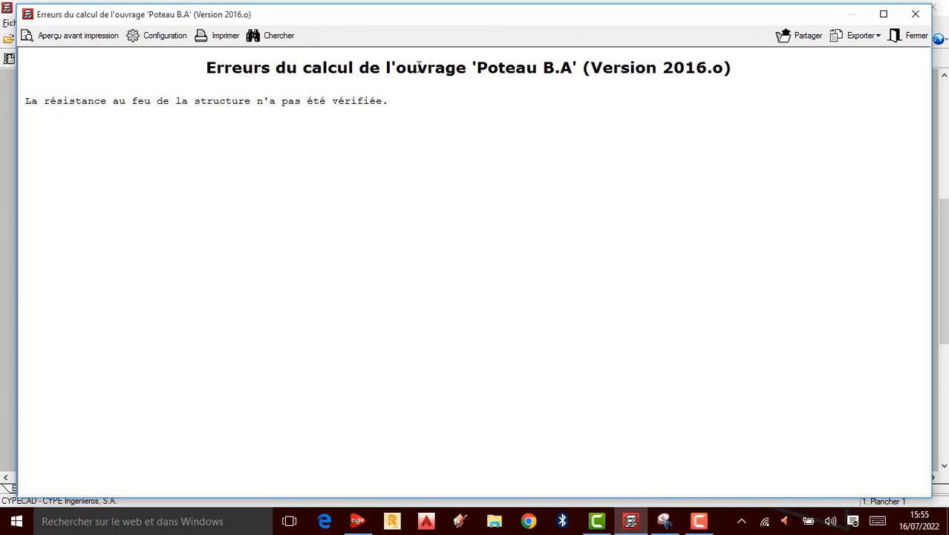
click(916, 15)
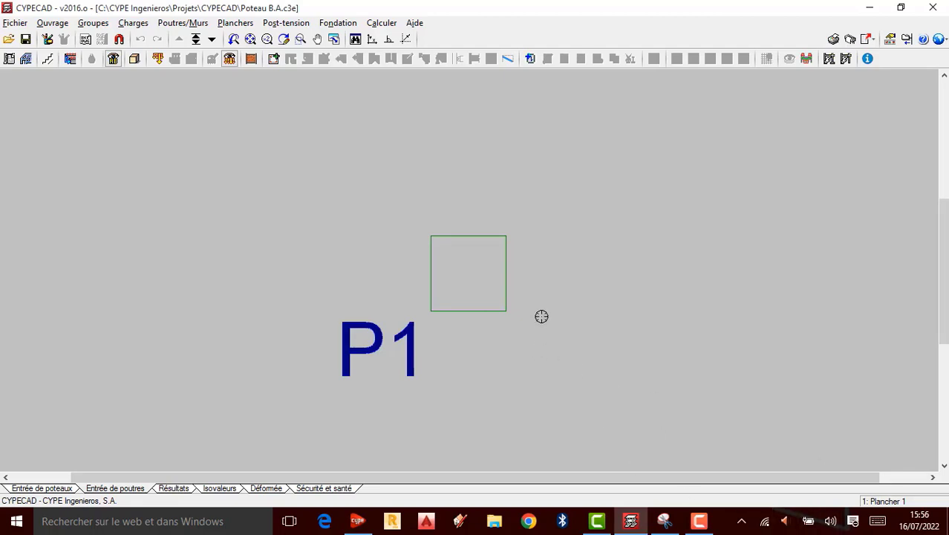
click(699, 520)
click(891, 456)
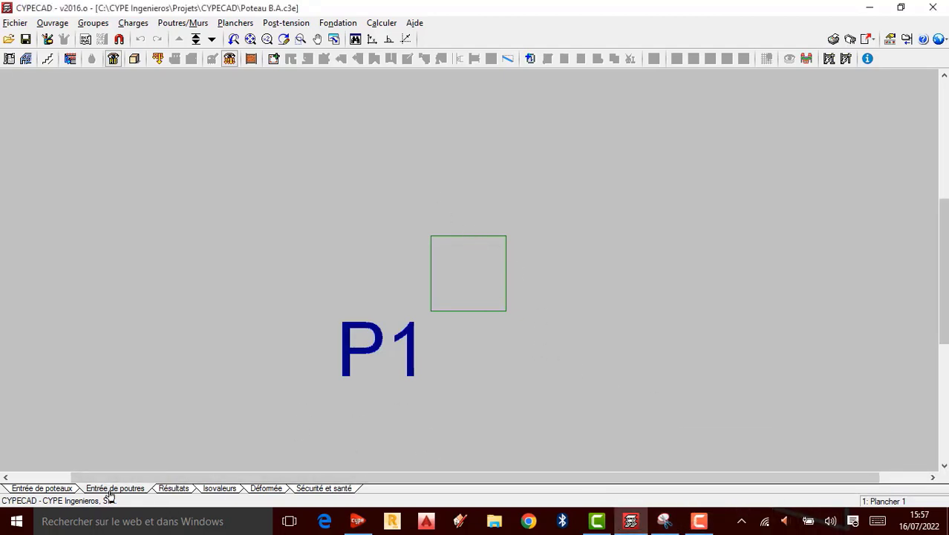
Calculate the structure without dimensioning the foundation, and close the calculation error report.
click(384, 24)
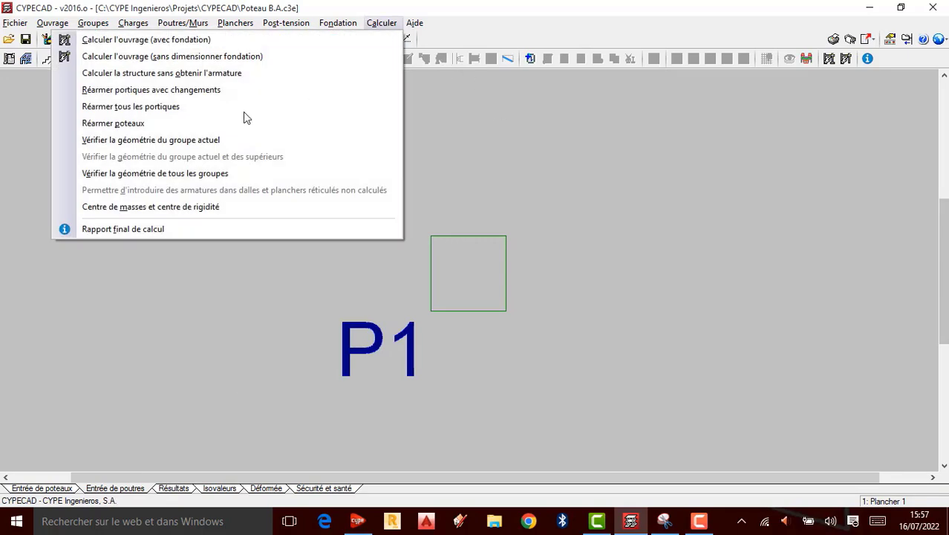
click(176, 56)
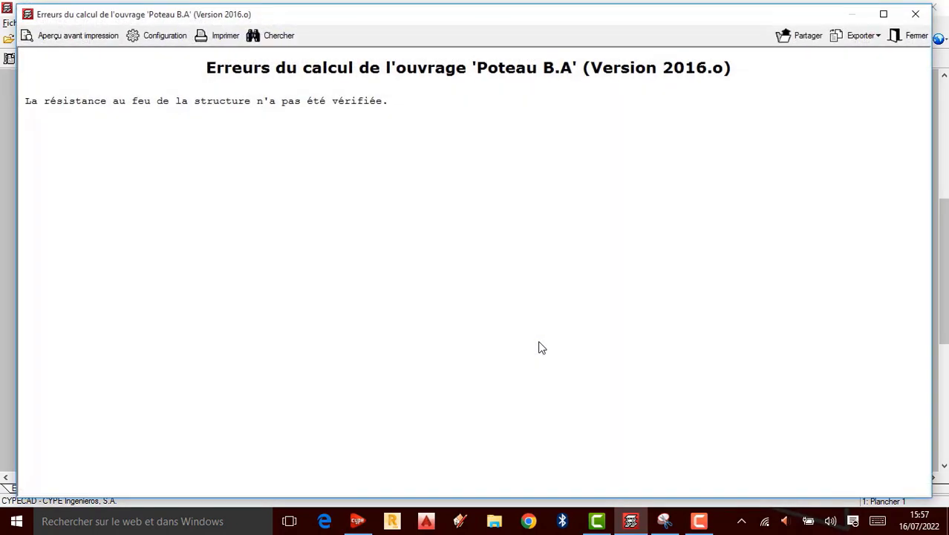
click(918, 18)
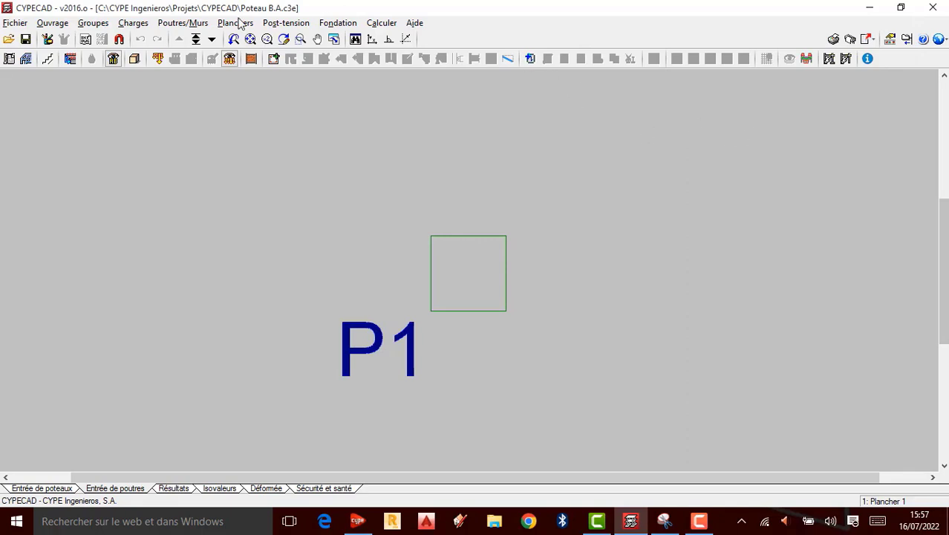
Switch the working floor group from Plancher 1 down to Fondation.
click(195, 39)
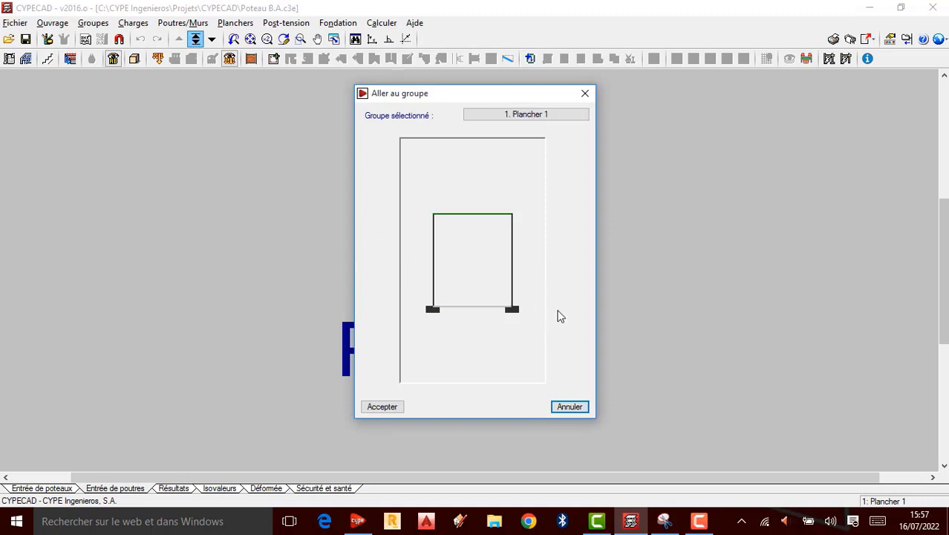
click(585, 93)
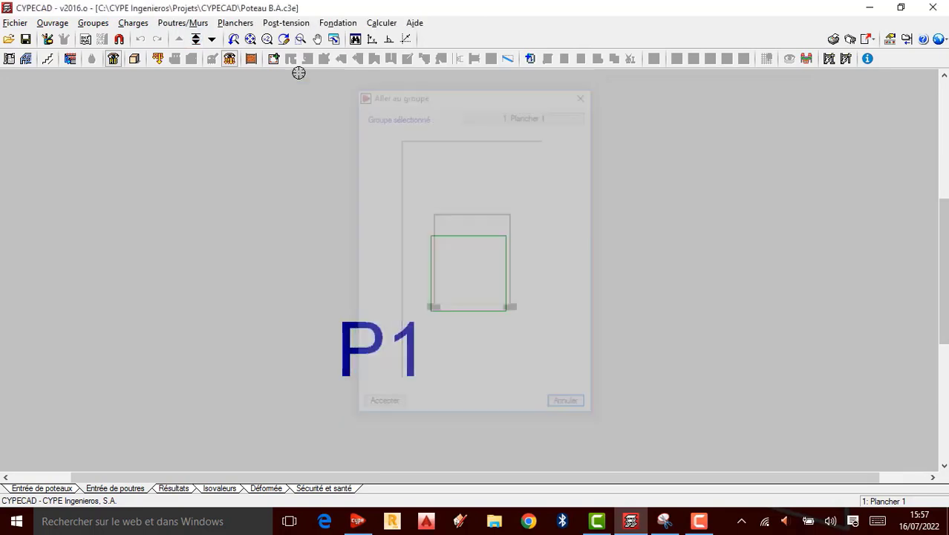
click(212, 40)
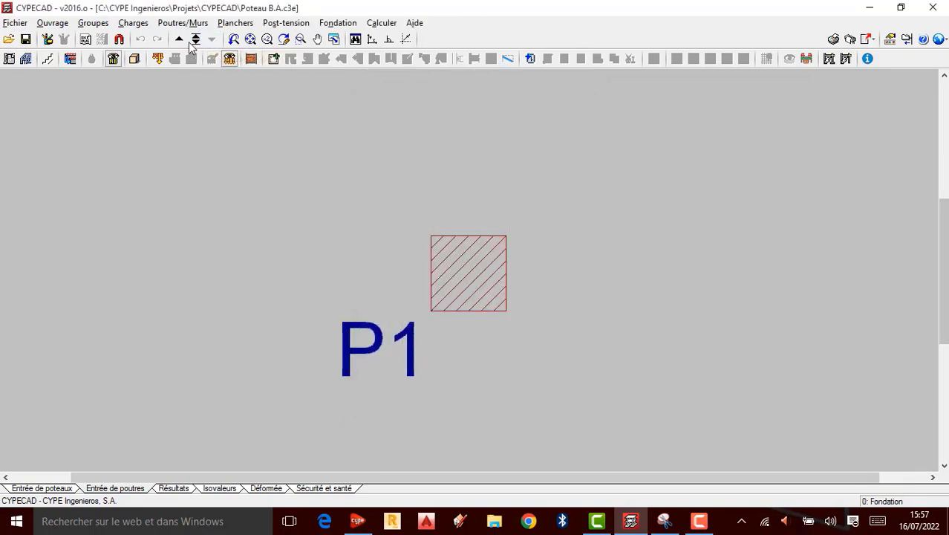
click(195, 39)
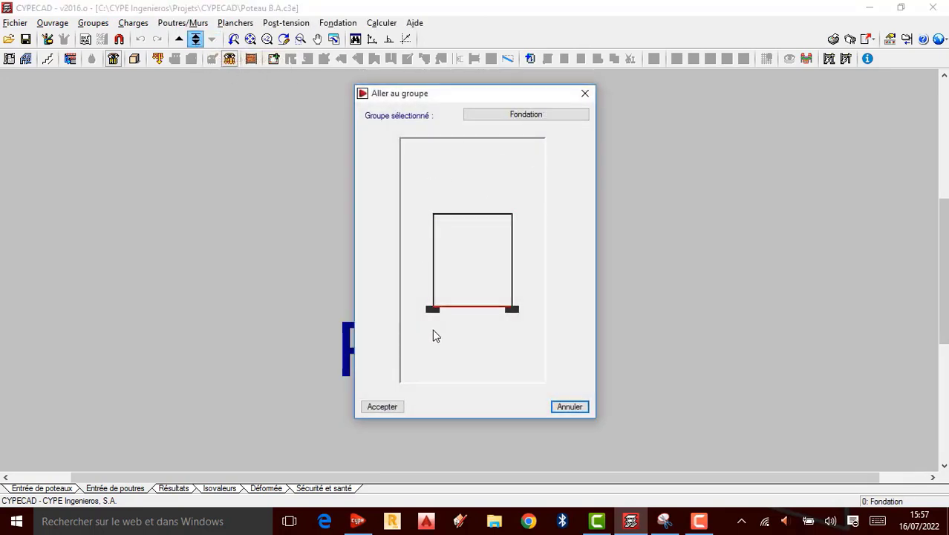
click(385, 407)
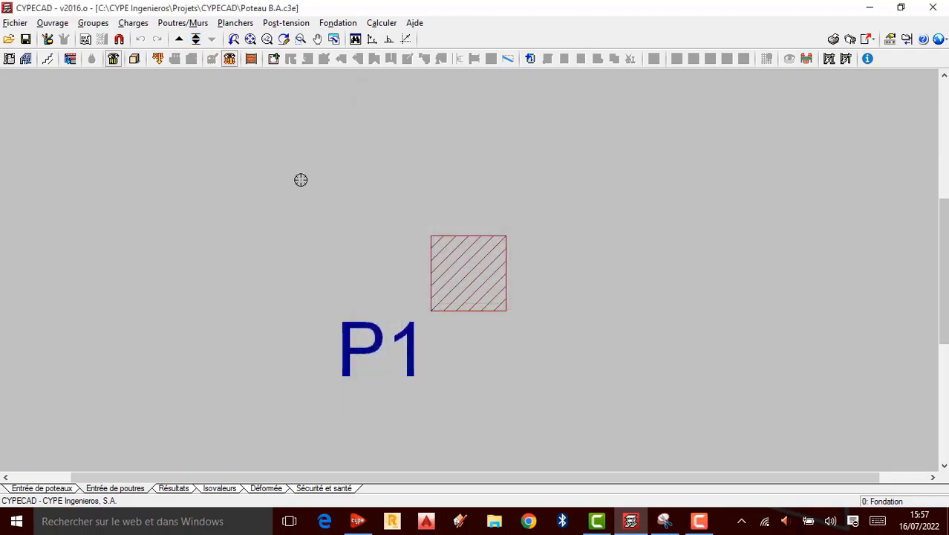
click(700, 520)
click(877, 479)
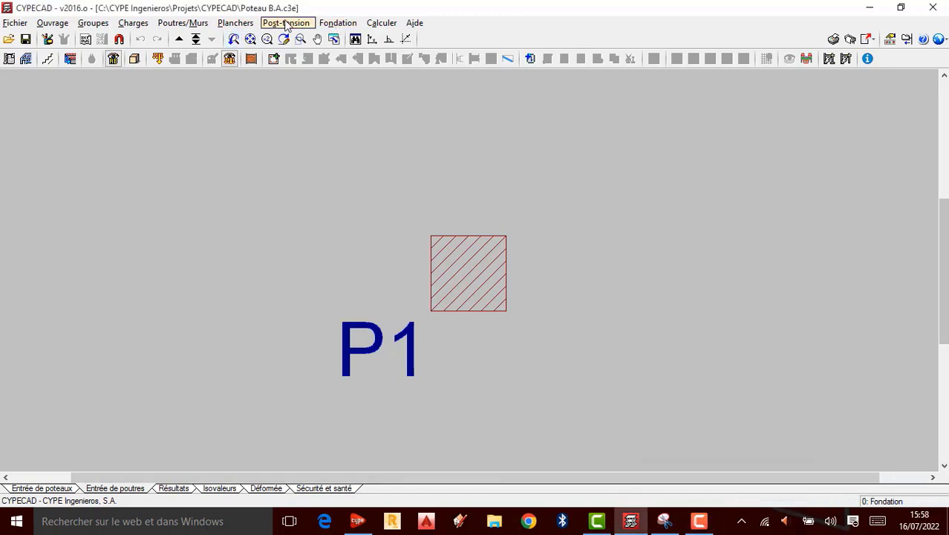
Bring up the foundation element tools (Éléments de fondation), dismissing the help notice on footings under columns touching walls.
click(321, 24)
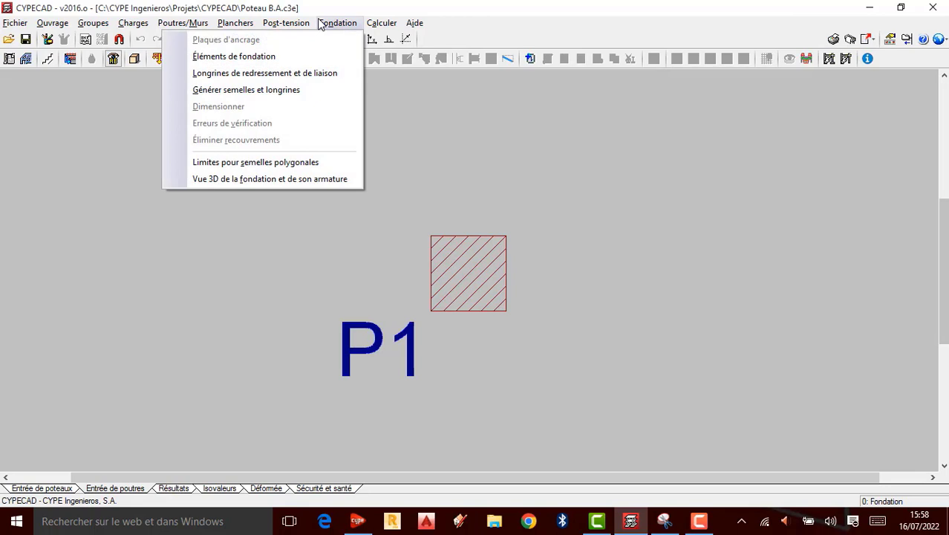
click(290, 57)
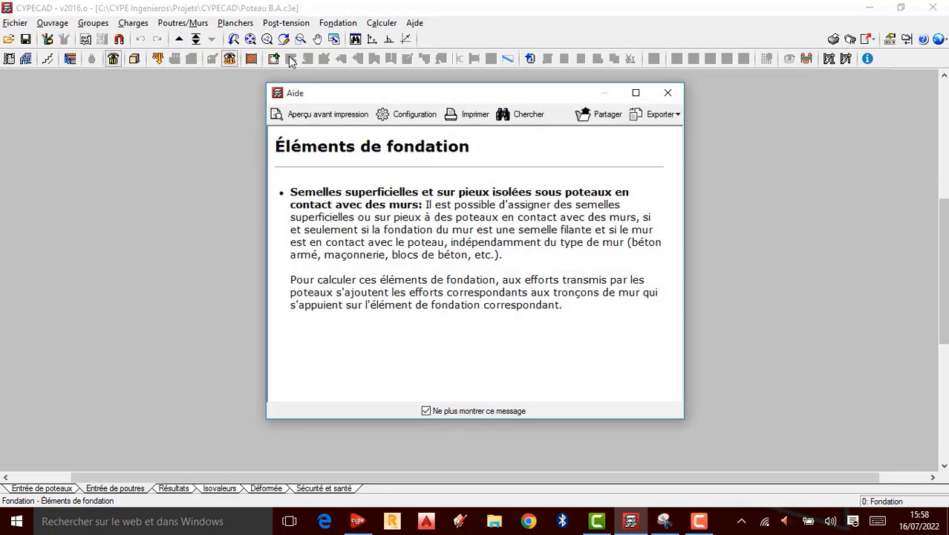
drag(355, 101, 266, 98)
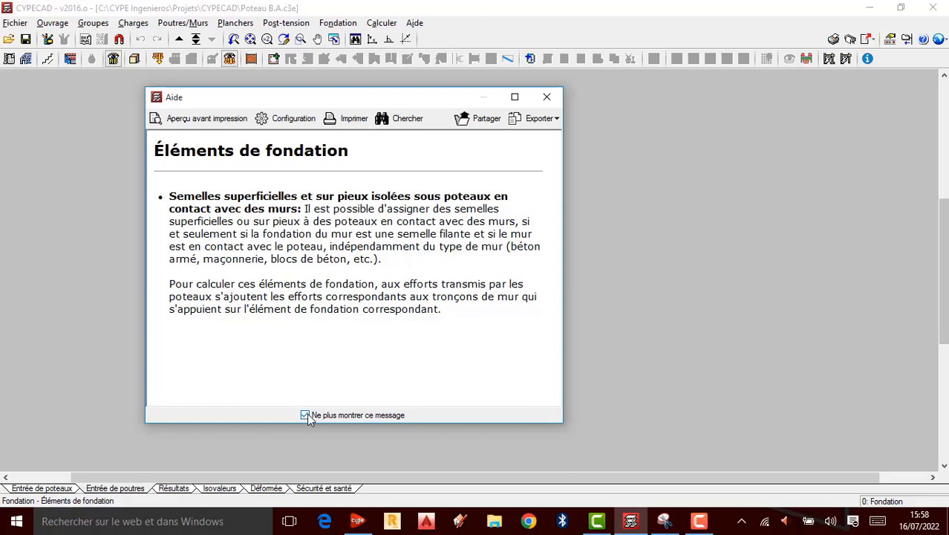
click(546, 99)
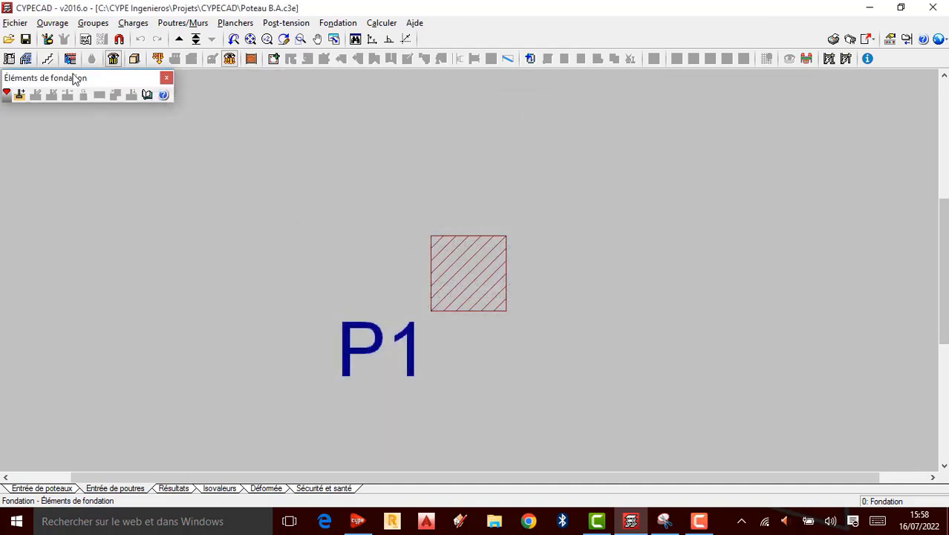
drag(72, 84, 164, 100)
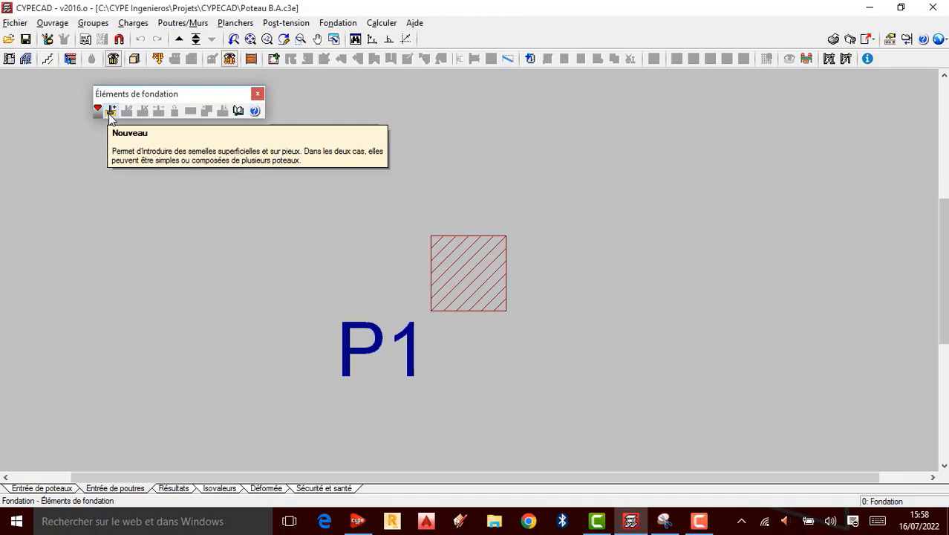
drag(169, 95, 82, 83)
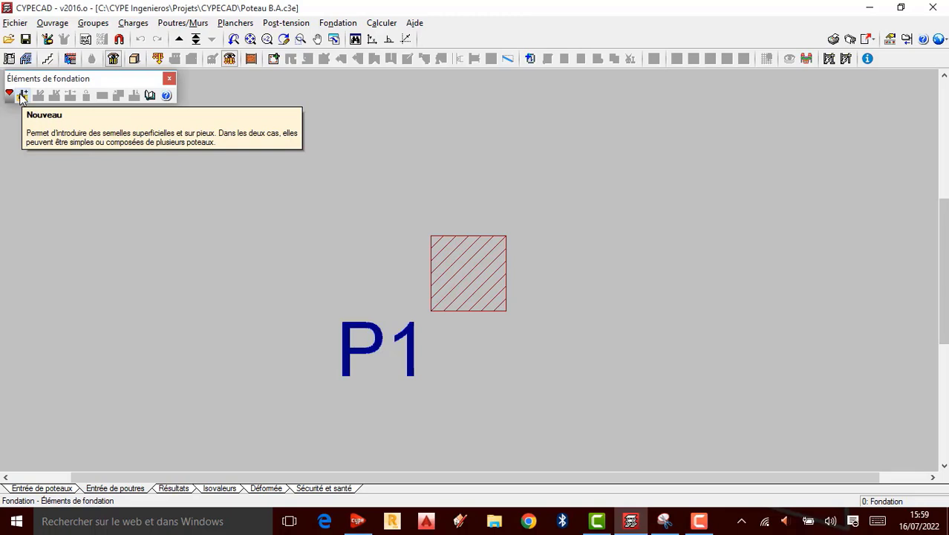
Add a new single-column foundation element of centred rectangular footing type under column P1.
click(23, 96)
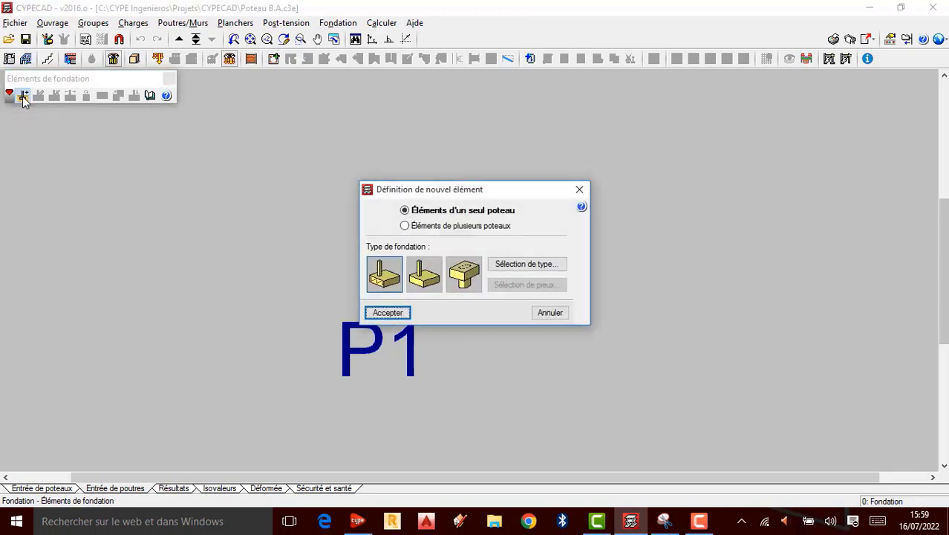
mouse_move(511, 197)
mouse_down()
mouse_move(718, 196)
mouse_move(708, 191)
mouse_up()
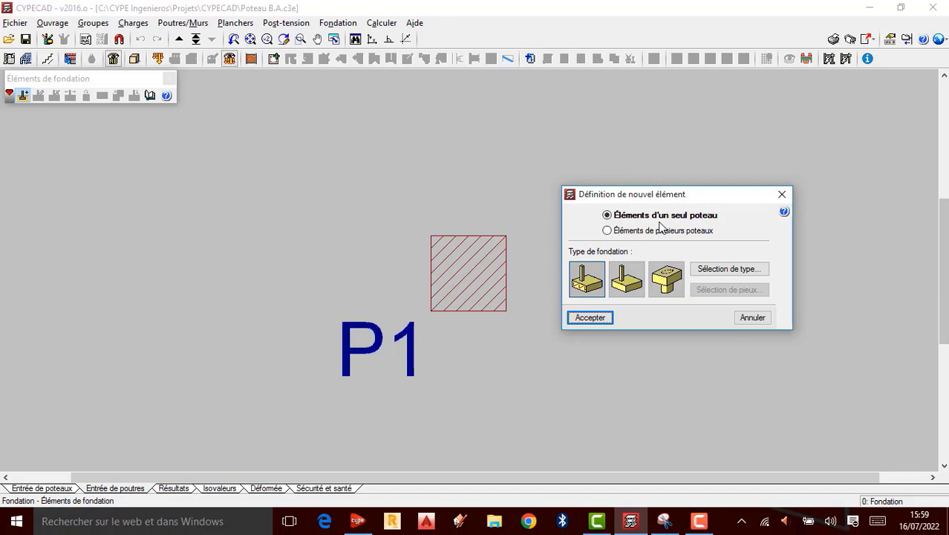
click(607, 231)
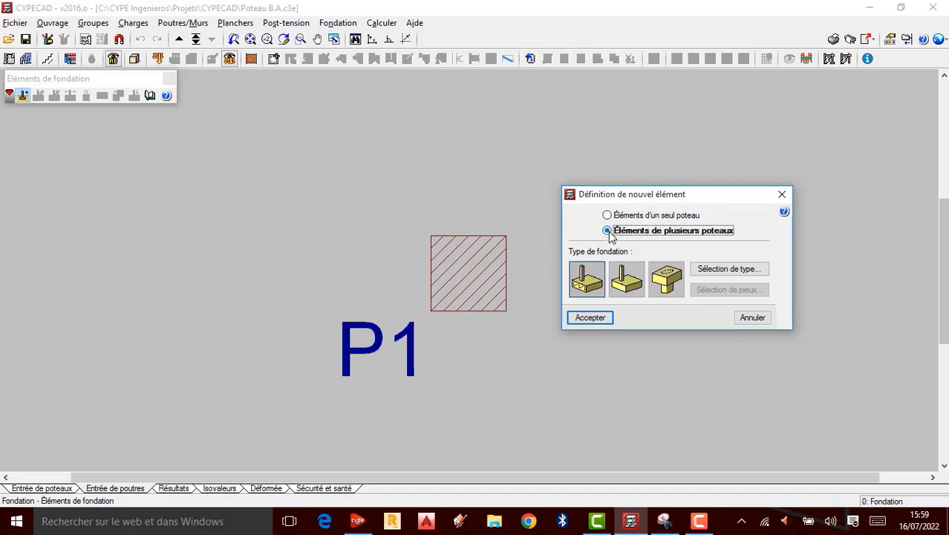
click(607, 215)
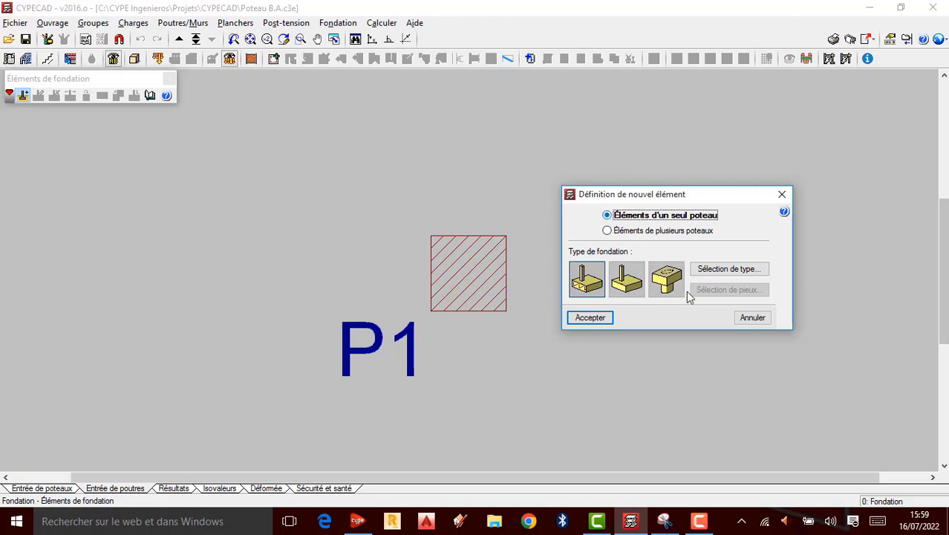
click(727, 275)
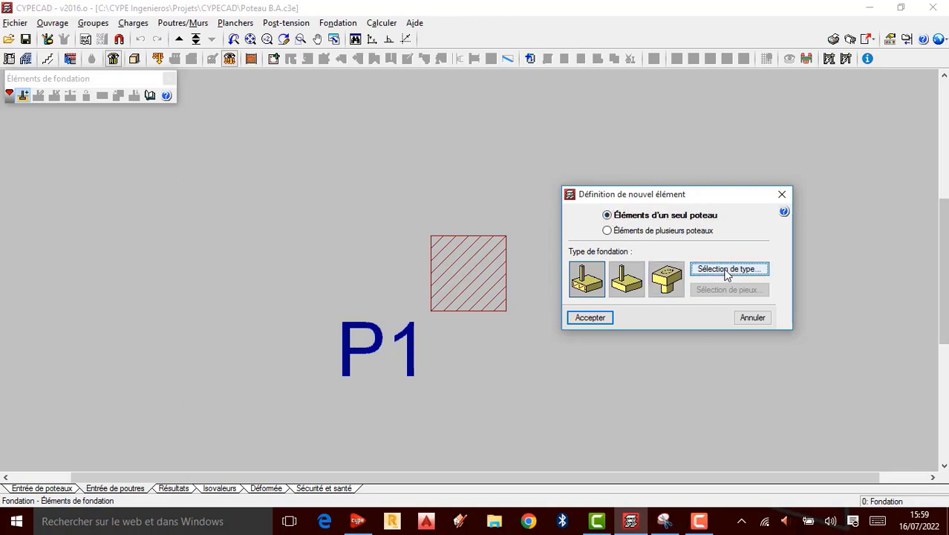
drag(688, 239, 281, 231)
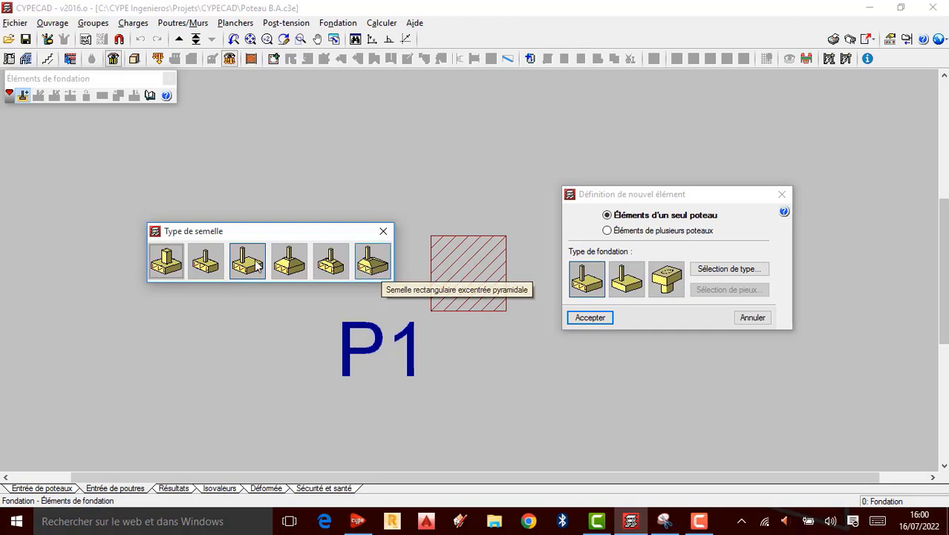
click(211, 260)
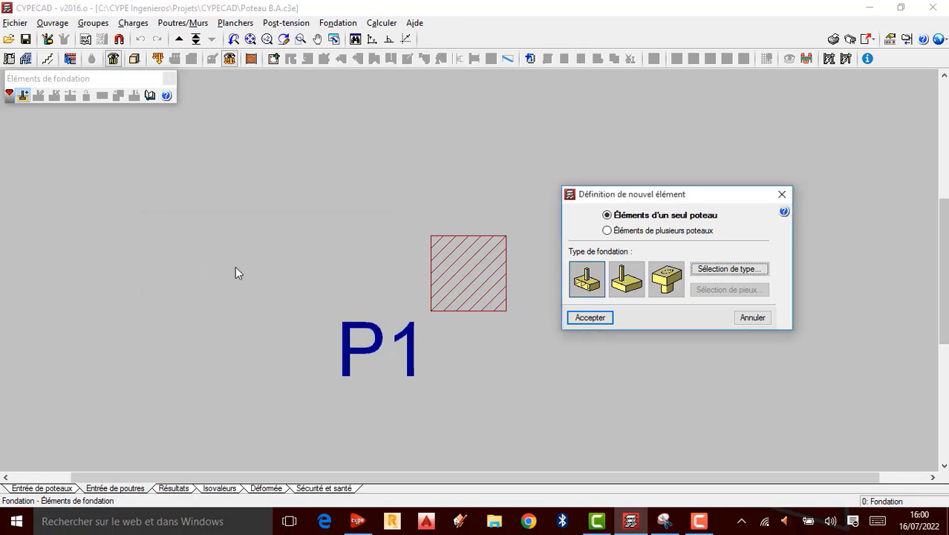
click(591, 318)
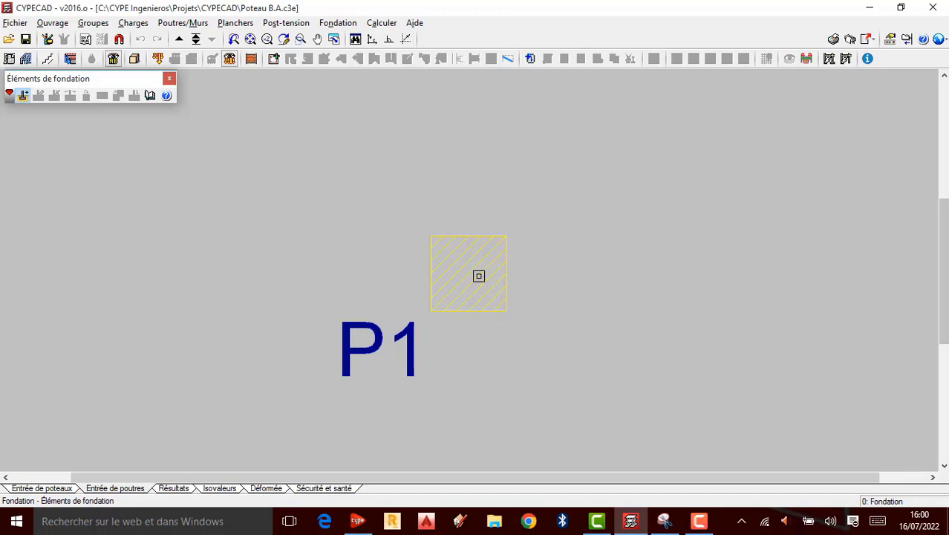
click(478, 275)
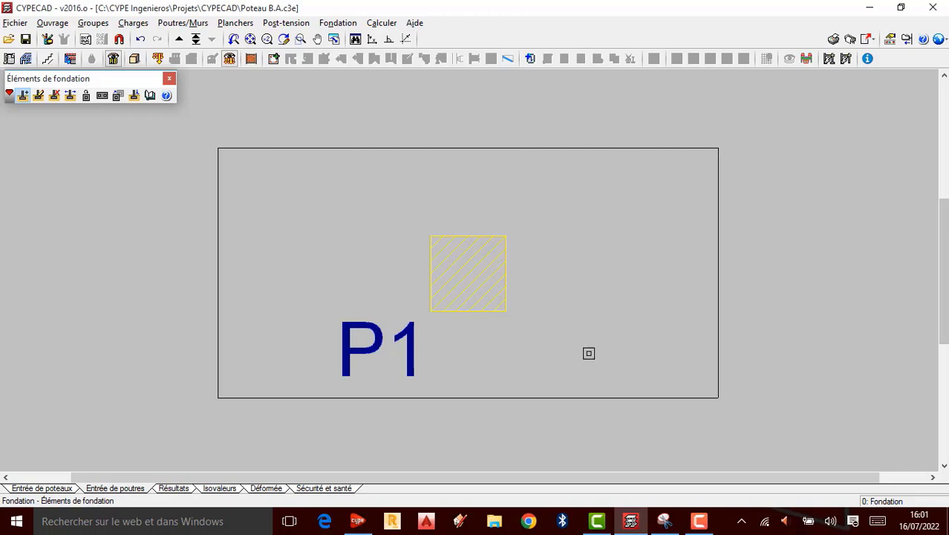
Examine the outline of the new footing around column P1 in plan.
scroll(557, 350, down, 3)
scroll(545, 349, down, 2)
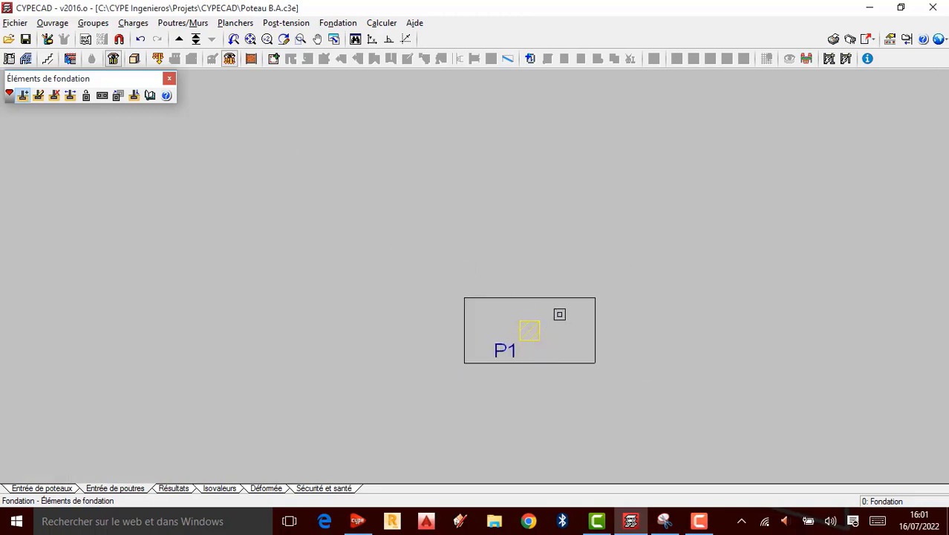
scroll(532, 345, up, 1)
scroll(536, 373, up, 1)
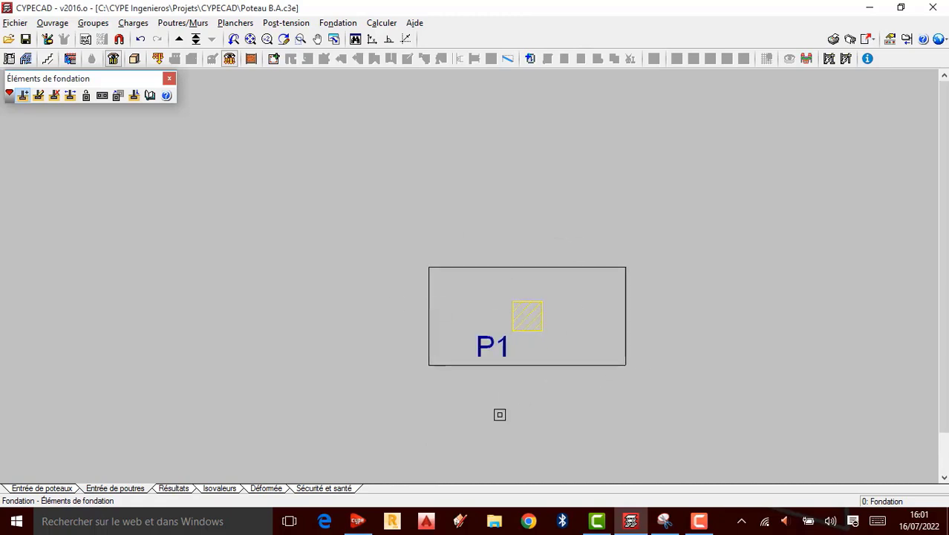
scroll(543, 319, up, 1)
scroll(542, 323, up, 1)
scroll(523, 379, up, 1)
scroll(542, 284, down, 2)
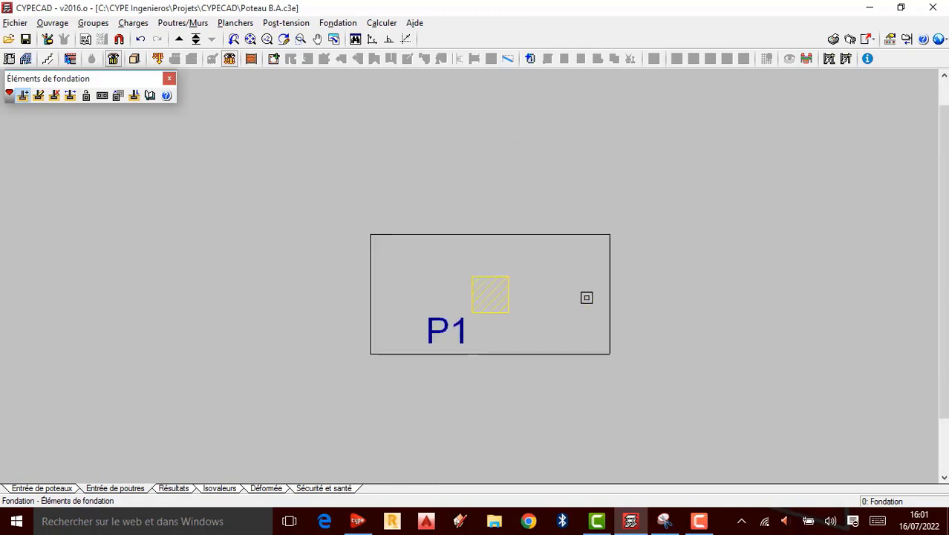
scroll(505, 262, up, 1)
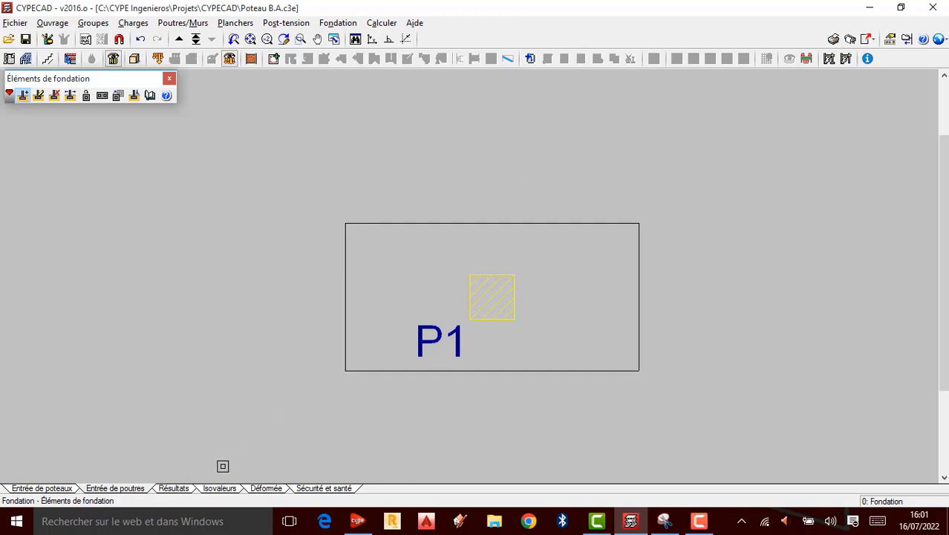
Calculate the structure including its foundation with the footing in place, and close the calculation error report.
click(382, 23)
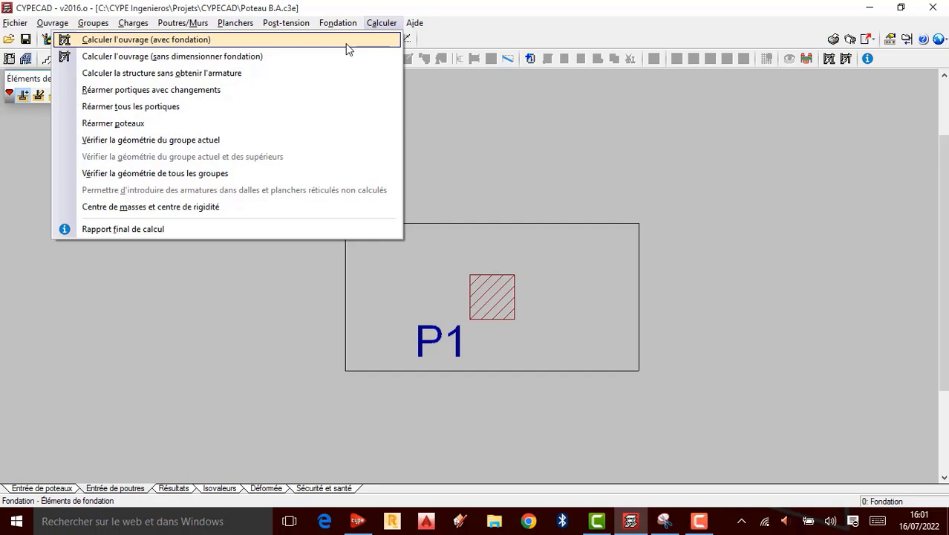
click(346, 41)
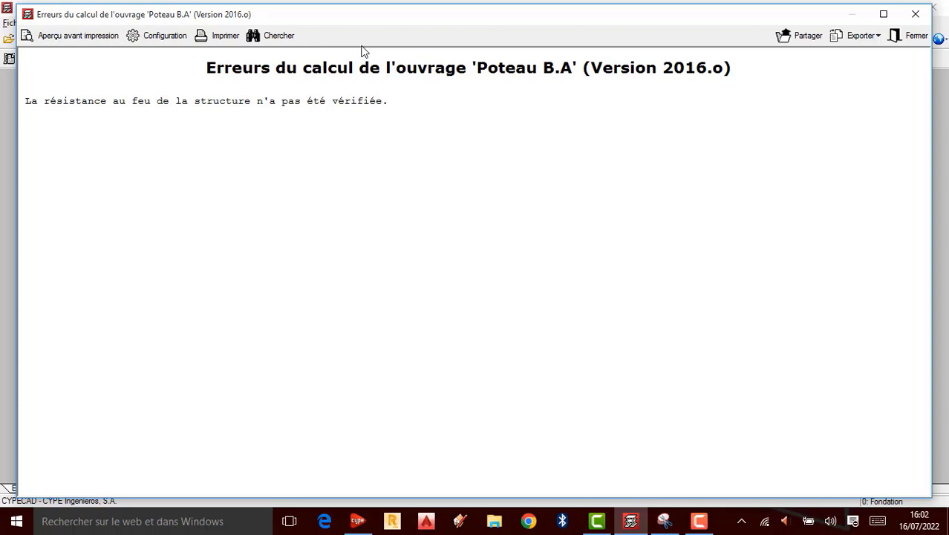
click(912, 35)
Examine the plan shape of the calculated footing around column P1.
scroll(484, 302, up, 1)
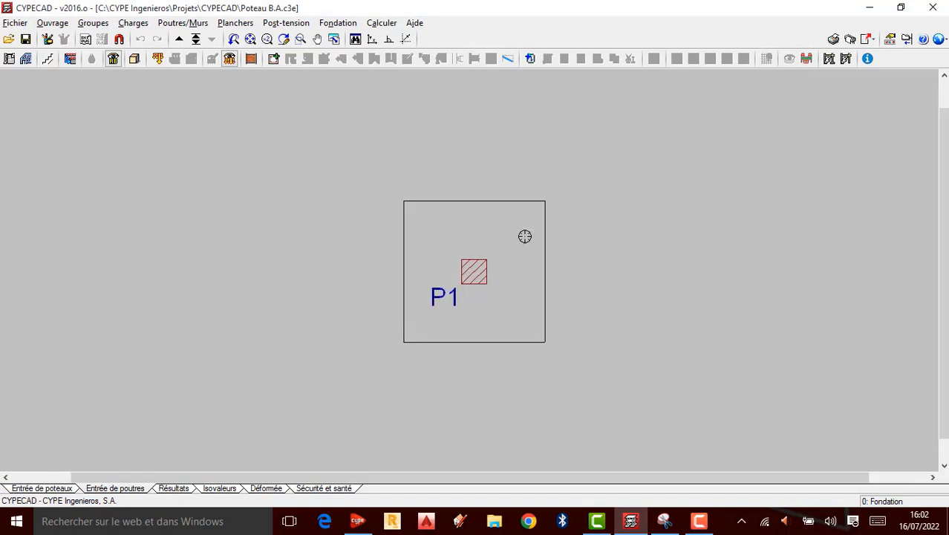
scroll(483, 303, up, 1)
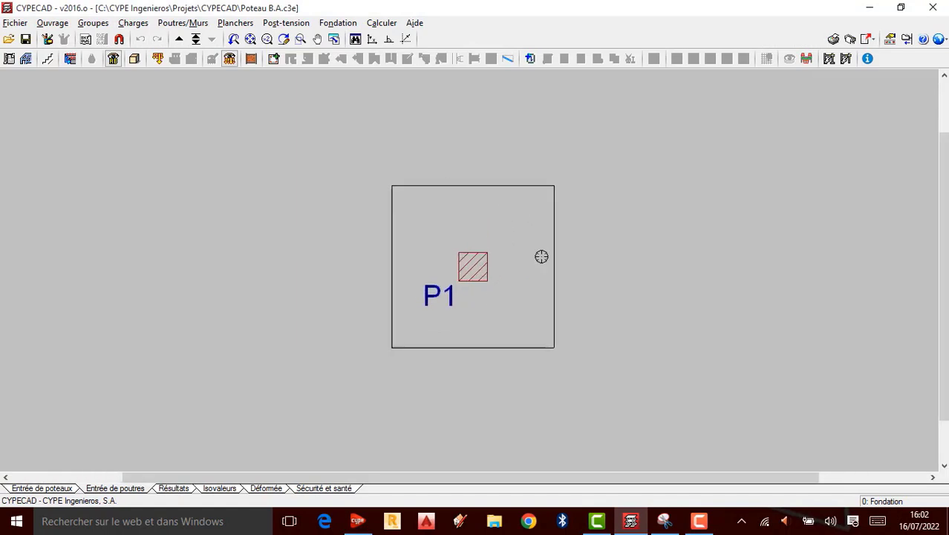
scroll(472, 214, up, 1)
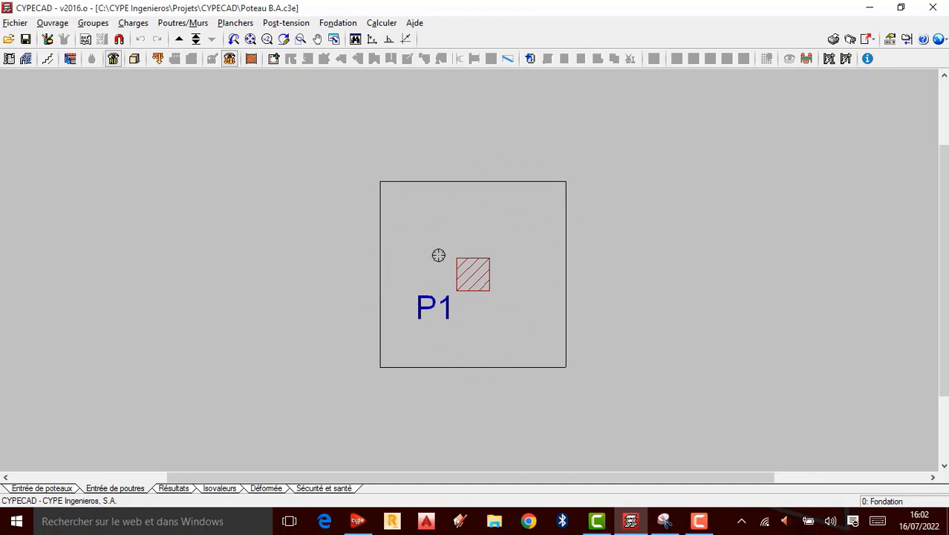
scroll(468, 286, up, 1)
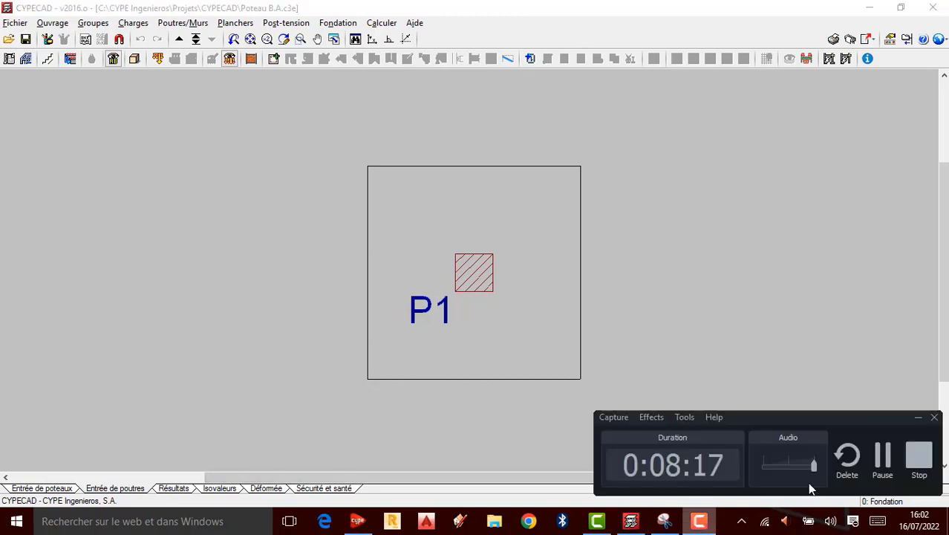
scroll(579, 257, up, 1)
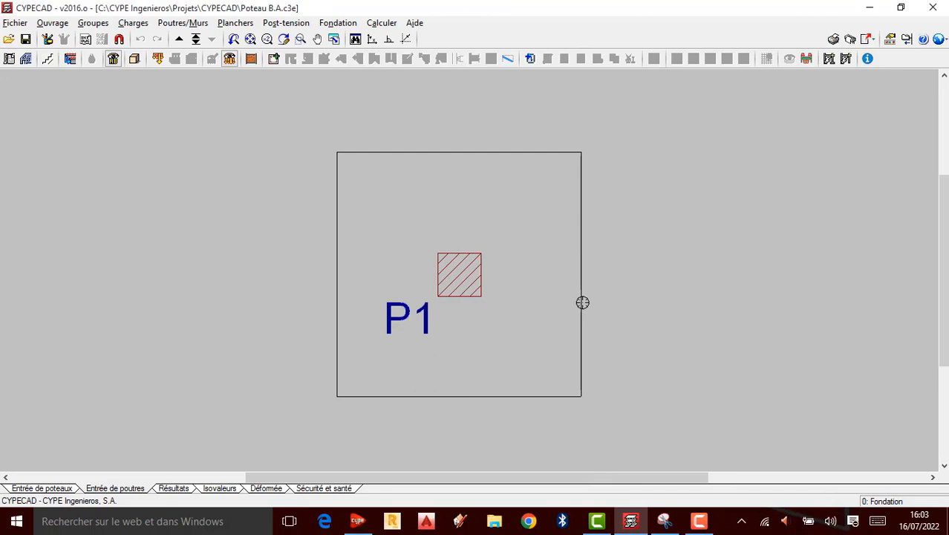
scroll(568, 283, down, 1)
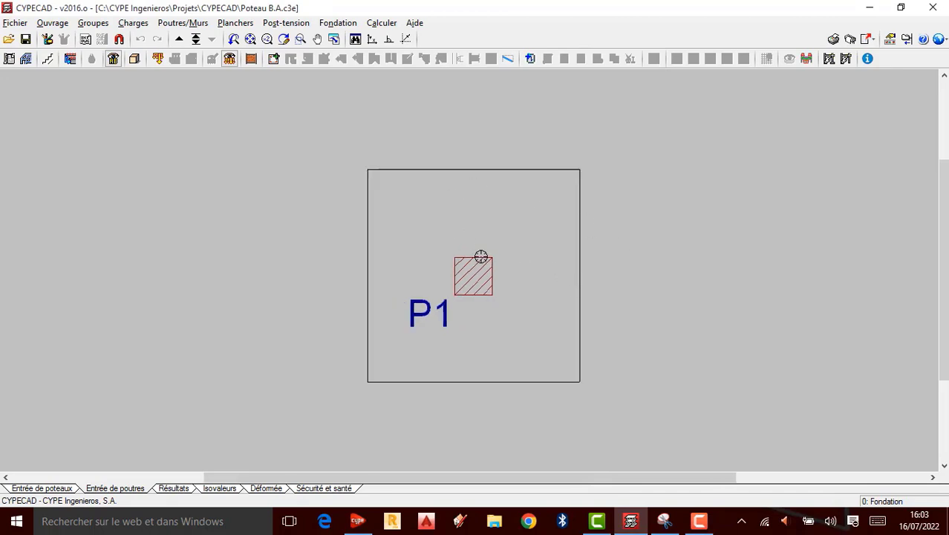
scroll(525, 226, down, 1)
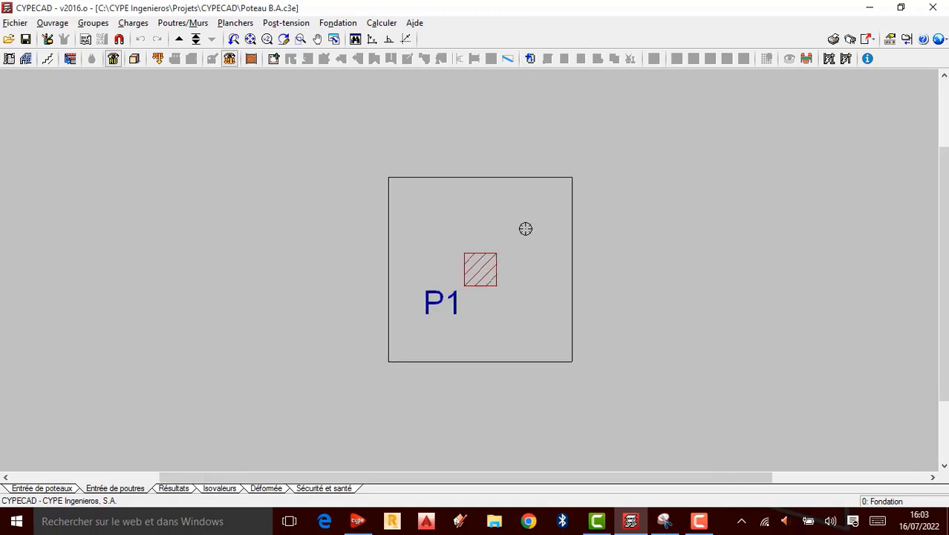
scroll(439, 274, up, 1)
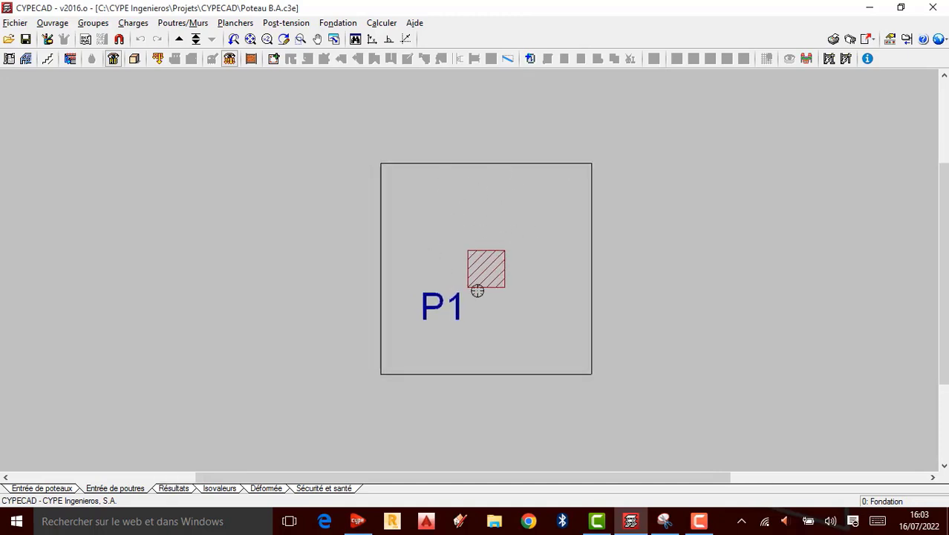
View the foundation in the results view (Résultats), and try to bring up the isovalues view (Isovaleurs).
click(175, 489)
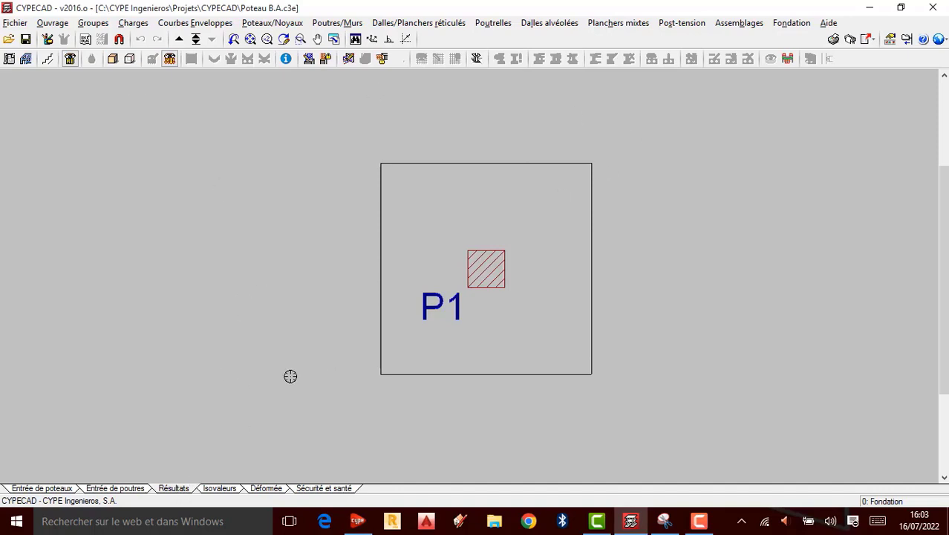
click(221, 489)
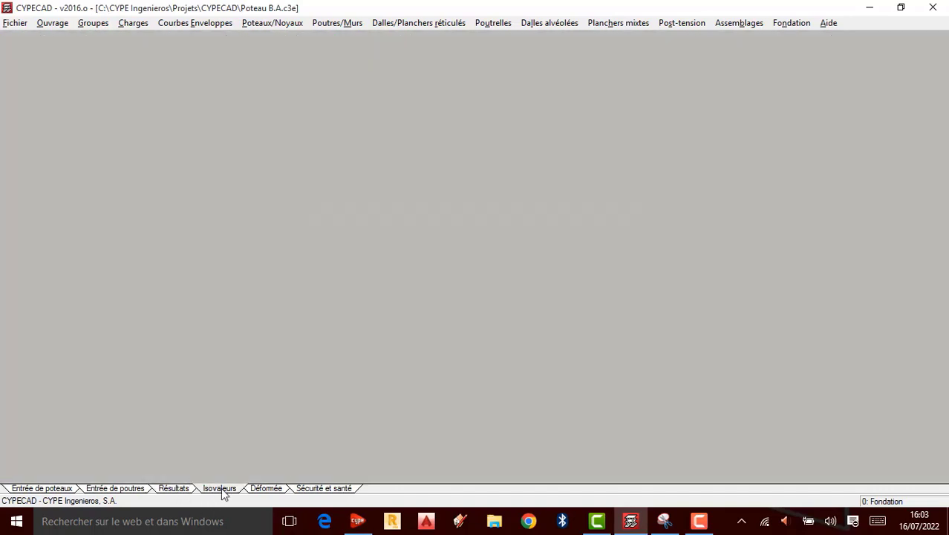
key(Return)
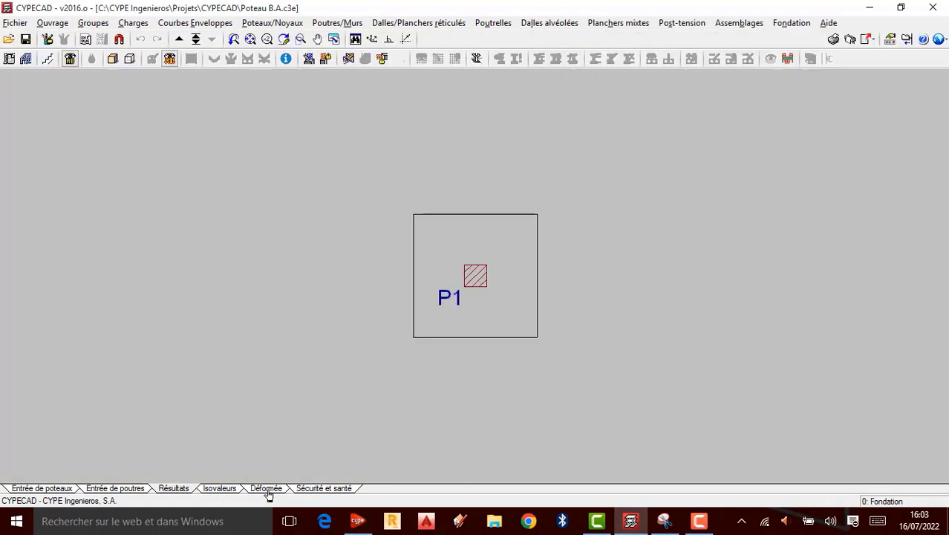
Display the column's deformed shape (Déformée) under the Poids propre load hypothesis.
click(267, 489)
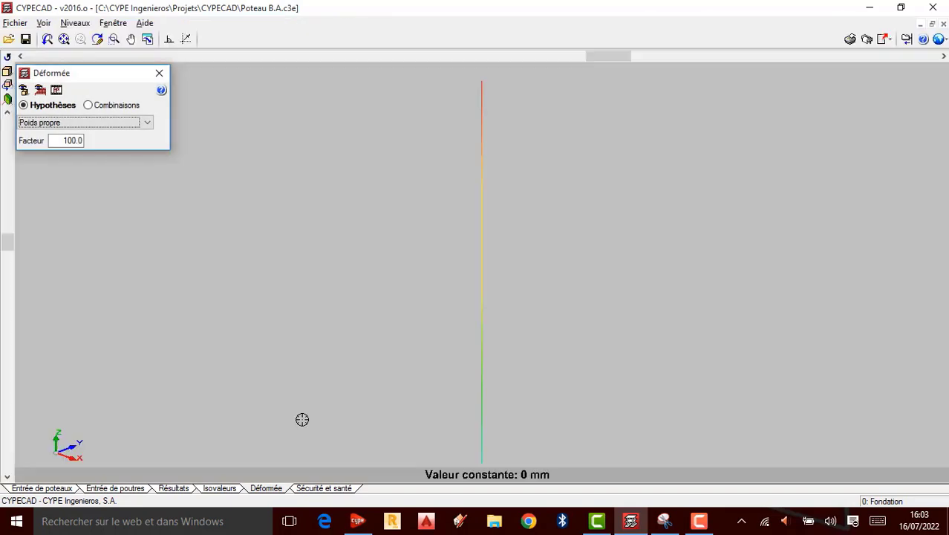
scroll(515, 199, down, 4)
scroll(490, 297, up, 1)
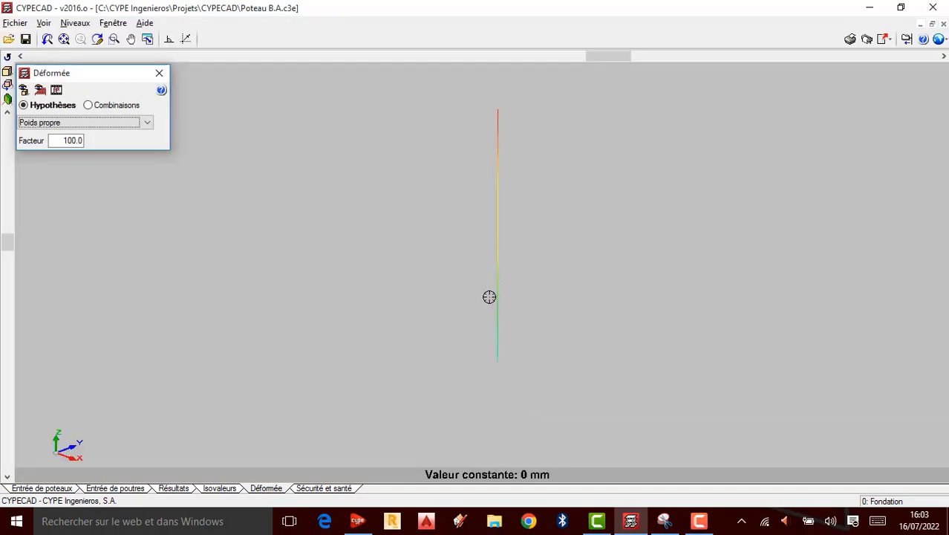
scroll(526, 198, up, 1)
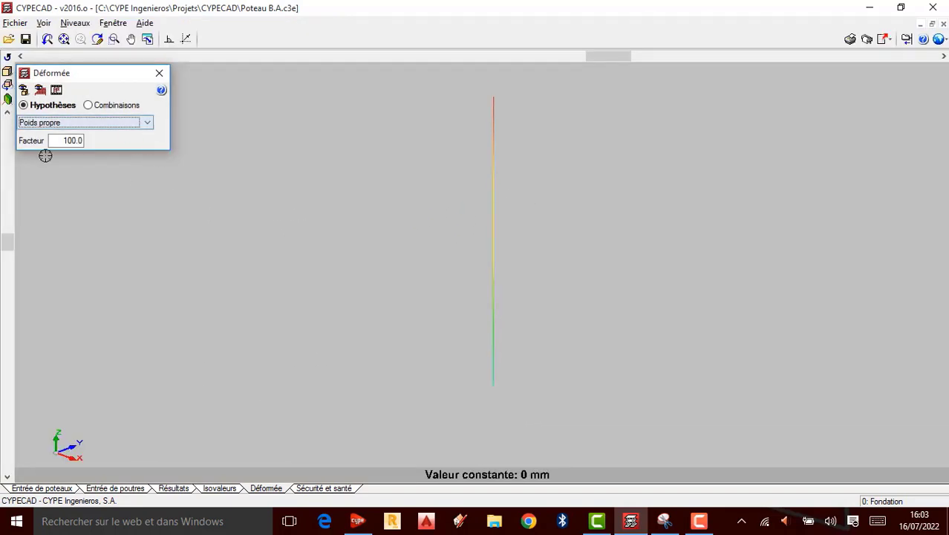
click(148, 123)
click(84, 136)
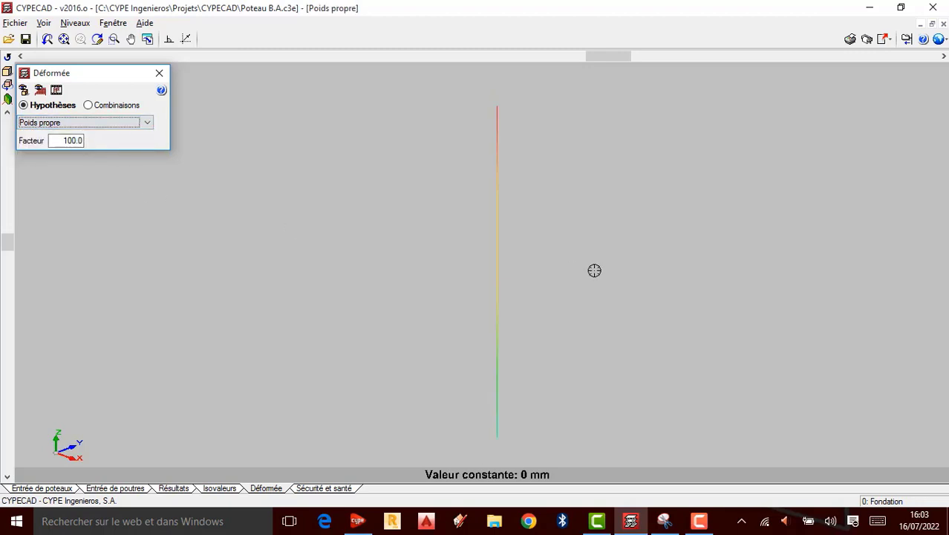
Display the column's deformed shape under the Charges permanentes hypothesis, followed by Charge d'exploitation.
click(147, 123)
click(73, 145)
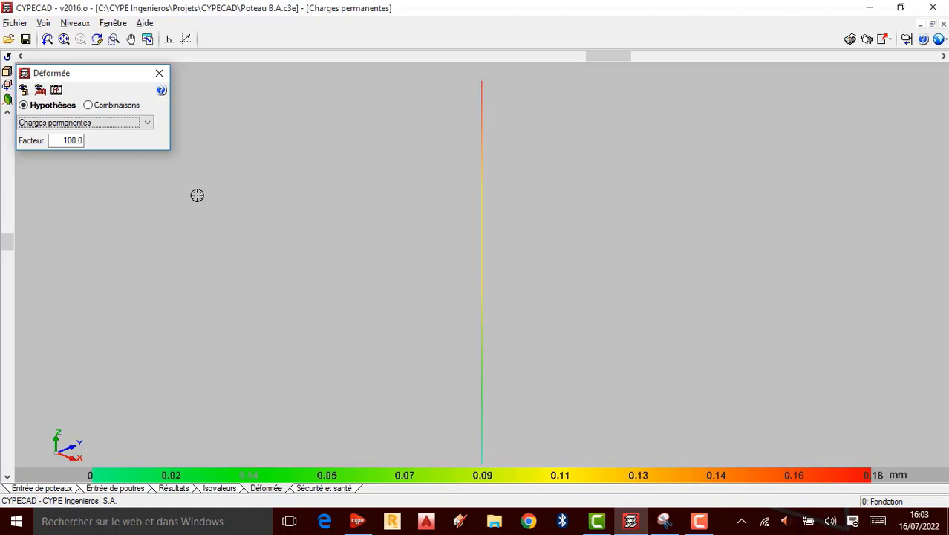
click(150, 125)
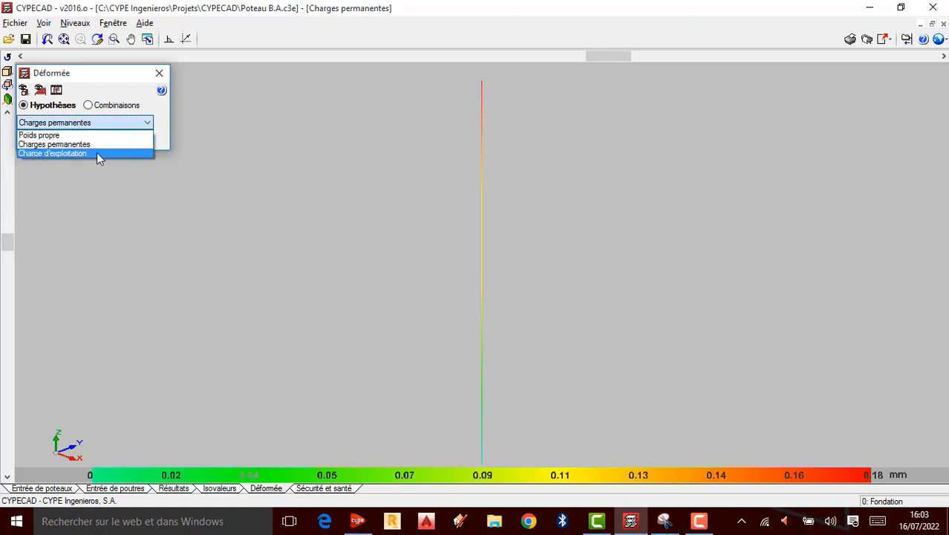
click(97, 152)
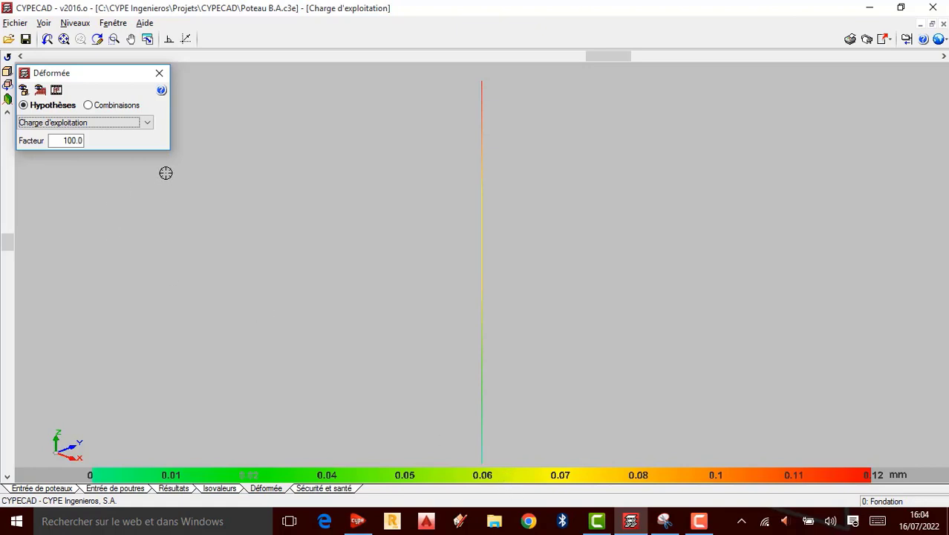
Bring up the safety and health view (Sécurité et santé) of the project.
click(329, 489)
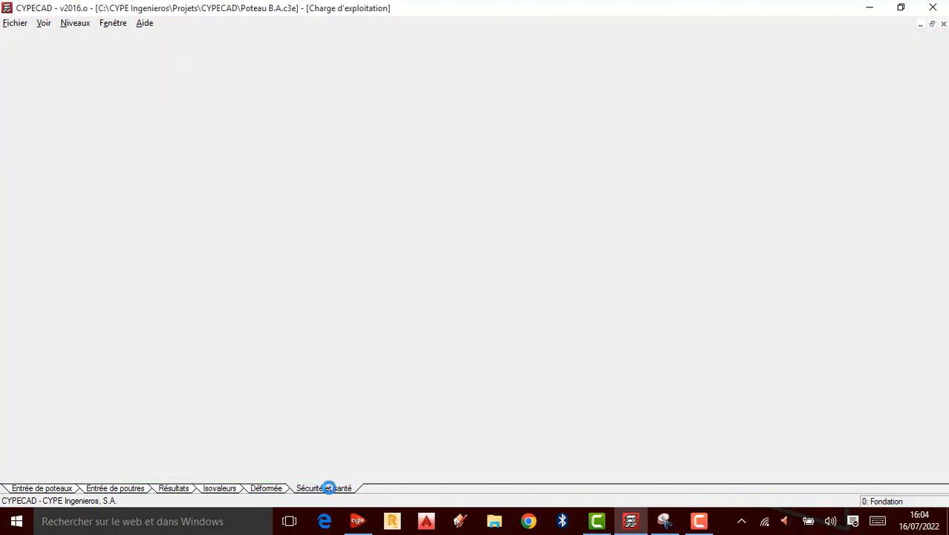